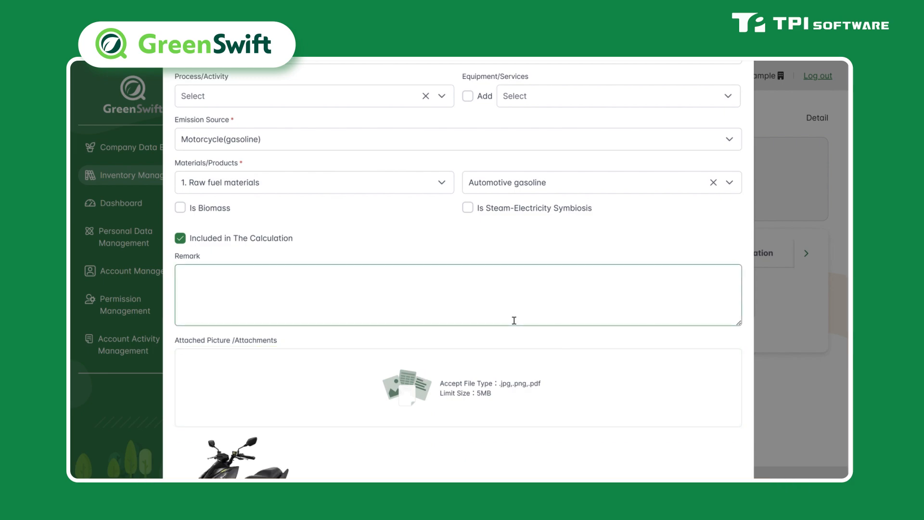
Step: Confirm the new Motorcycle(gasoline) emission source with its attached vehicle image
scroll(509, 323, "down", 3)
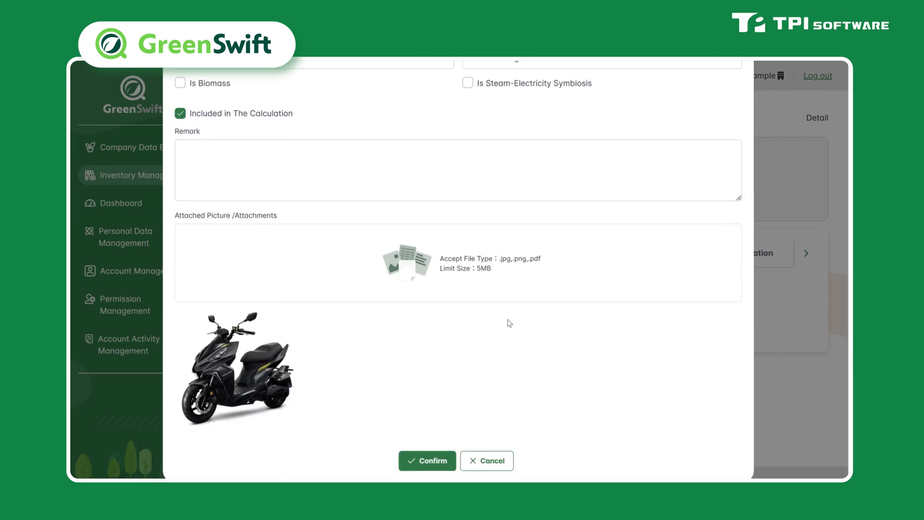
left_click(442, 463)
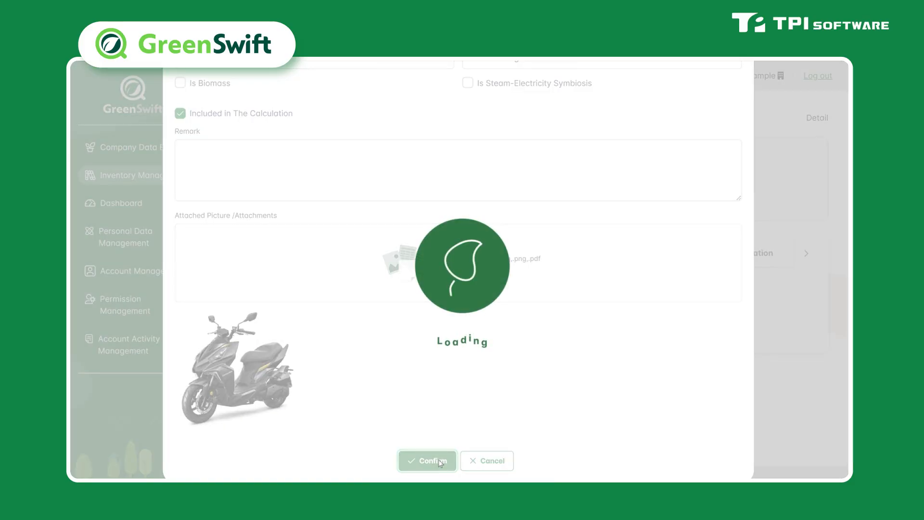
scroll(519, 378, "down", 1)
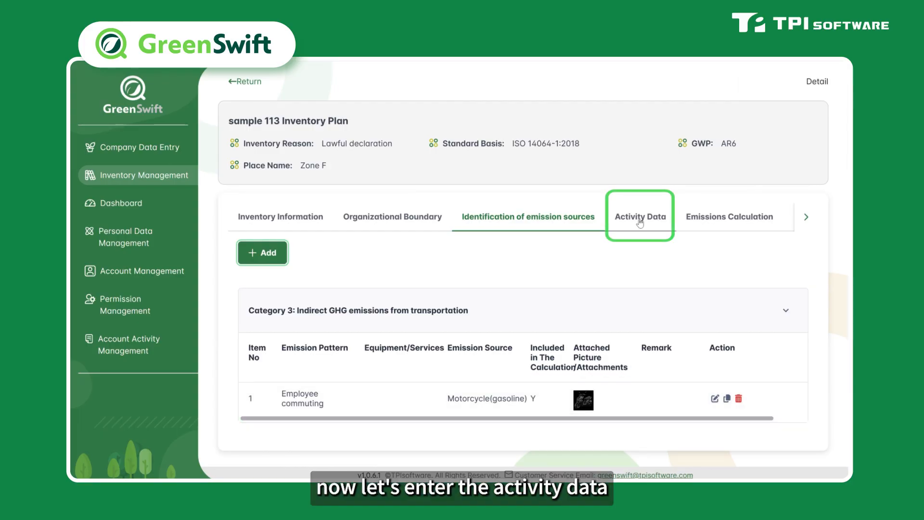
Step: Open activity data registration for the Motorcycle(gasoline) source and set the unit to Passenger-kilometer(pkm)
left_click(639, 223)
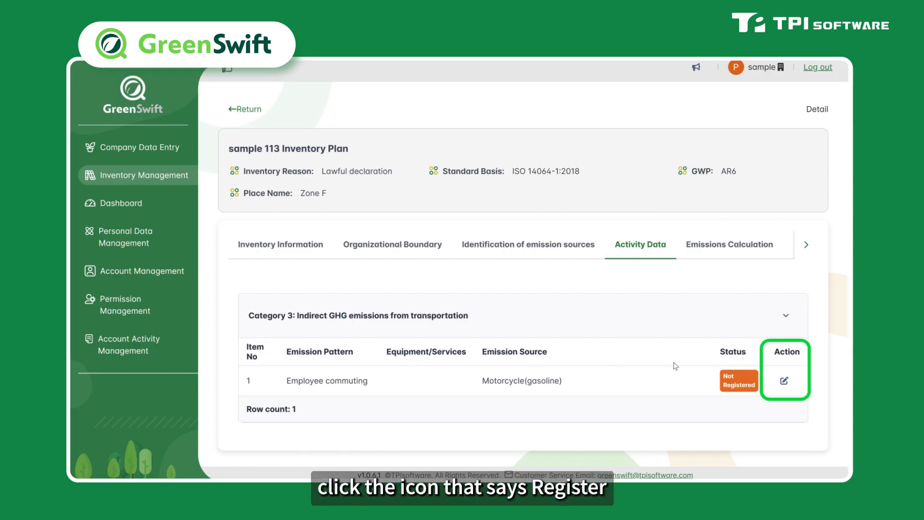
left_click(784, 382)
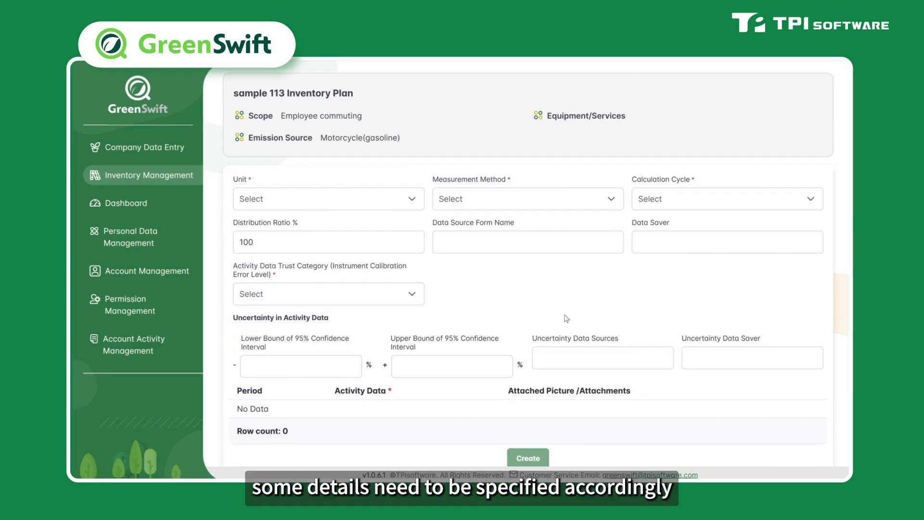
scroll(566, 319, "down", 1)
left_click(342, 168)
scroll(342, 255, "down", 5)
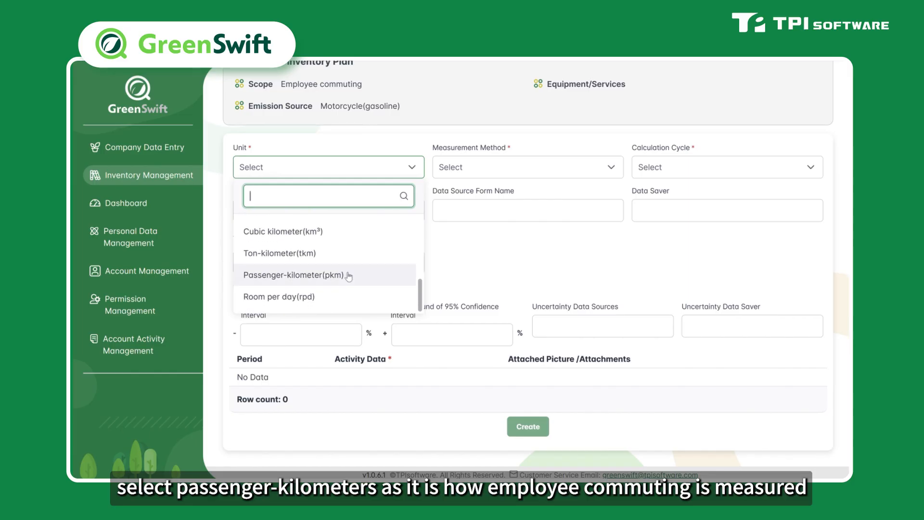
left_click(347, 275)
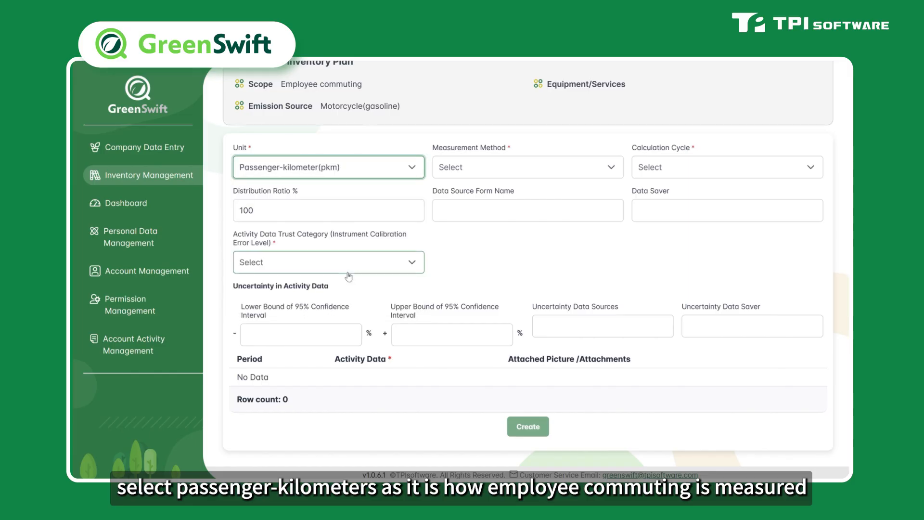
Step: Set the measurement method to Financial accounting estimate and the calculation cycle to Year
left_click(467, 170)
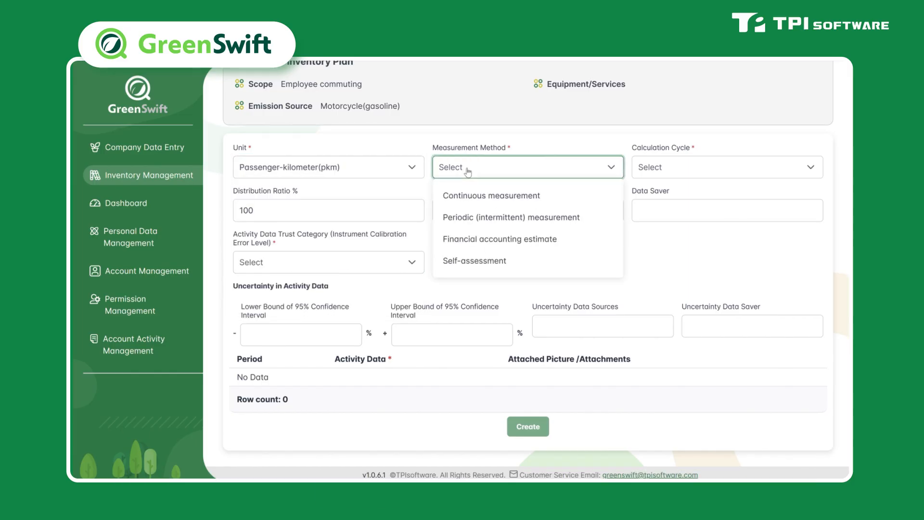
left_click(471, 240)
left_click(690, 167)
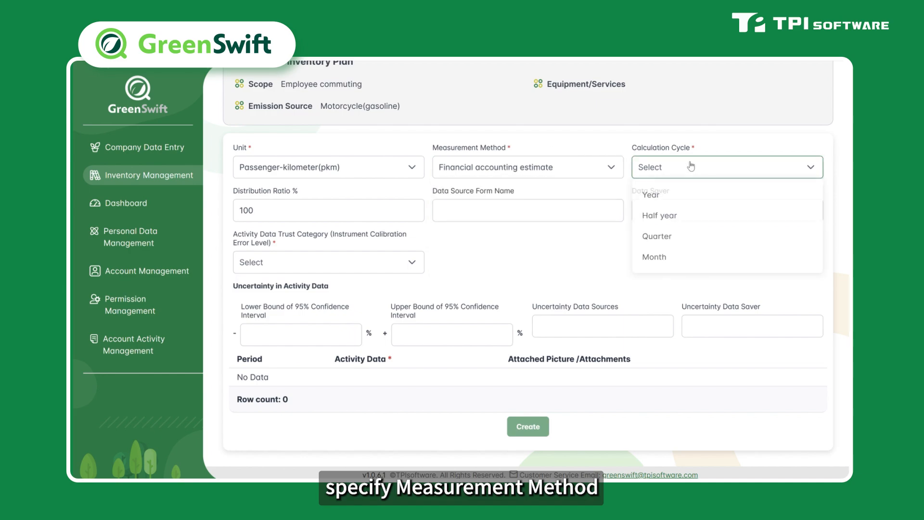
left_click(686, 196)
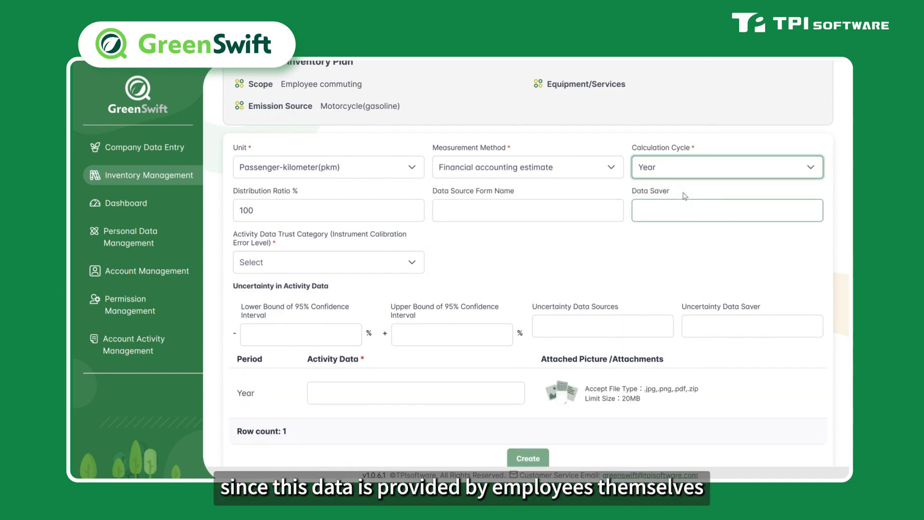
Step: Set the trust category to (3) Not calibrated or not consolidated and enter 145021.2 as the yearly activity data
left_click(369, 268)
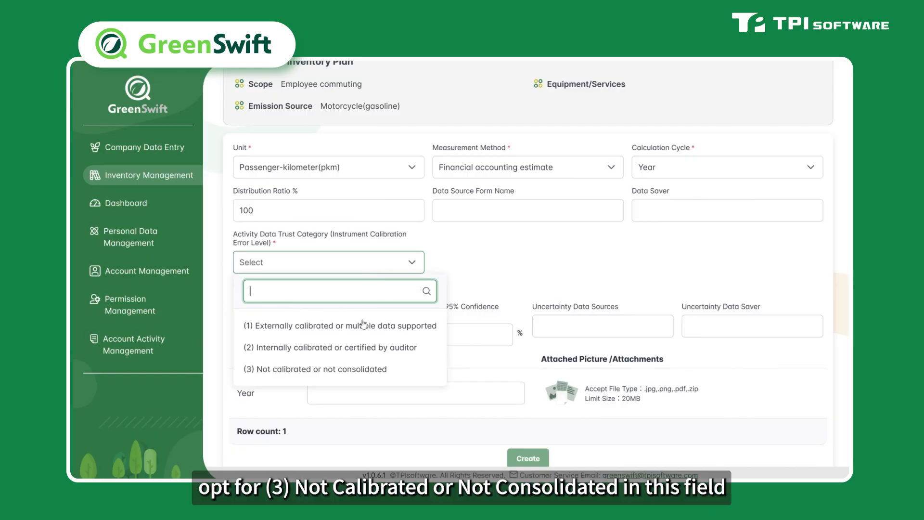
left_click(358, 371)
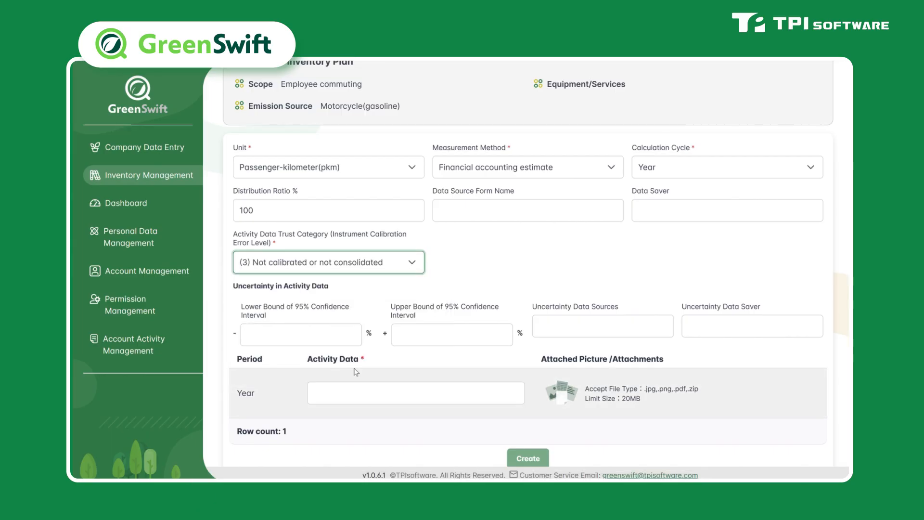
scroll(433, 337, "down", 1)
left_click(385, 360)
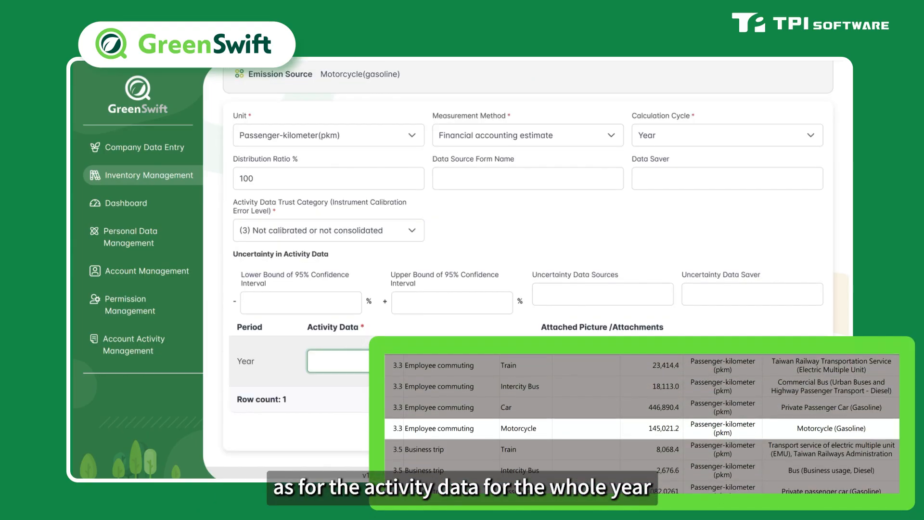
type("145")
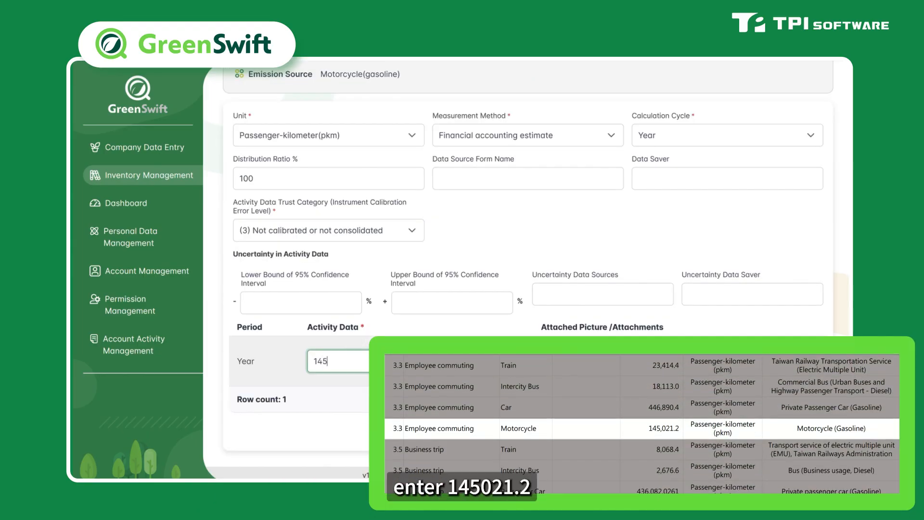
type("021.2")
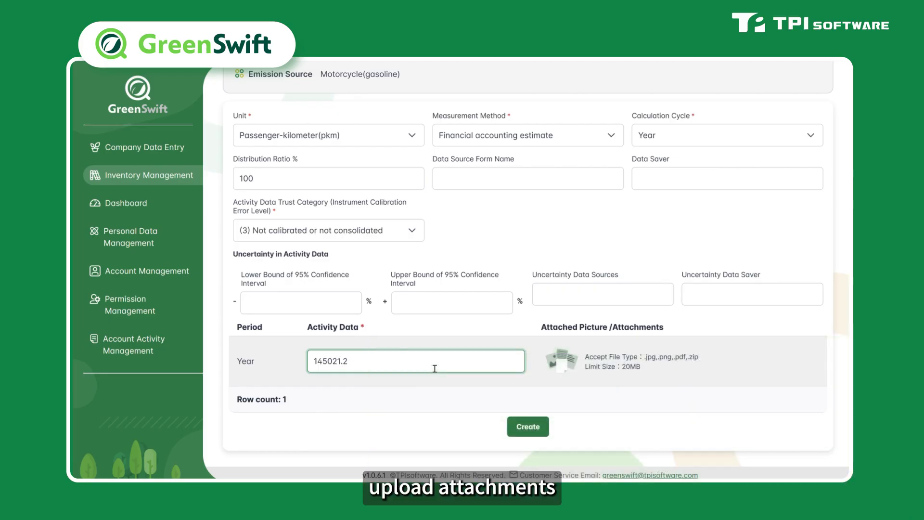
Step: Attach employee commuting statistics table.png to the yearly row and create the activity data record
left_click(609, 374)
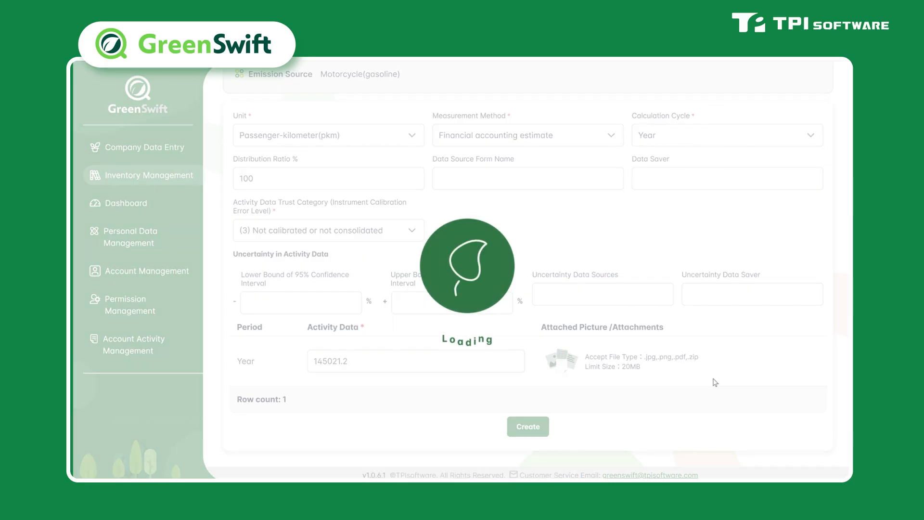
scroll(715, 382, "down", 2)
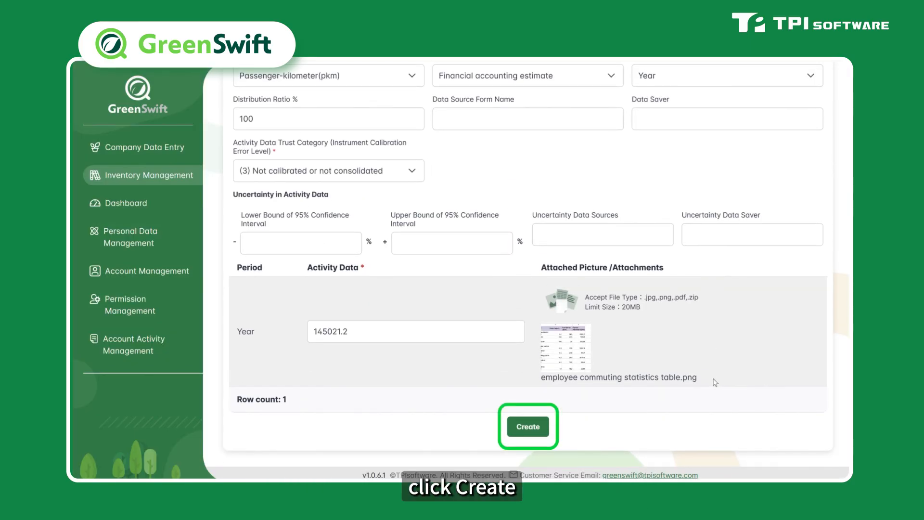
left_click(531, 427)
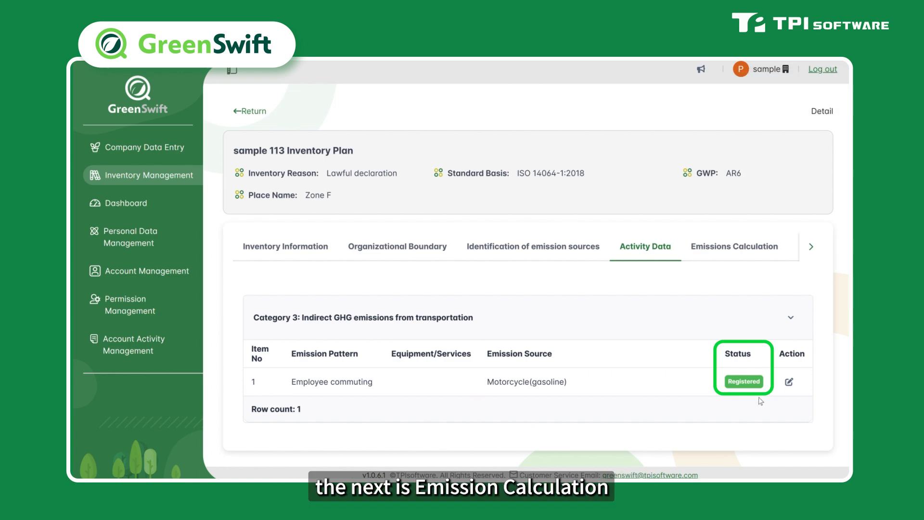
Step: Open the Emissions Calculation tab
left_click(703, 255)
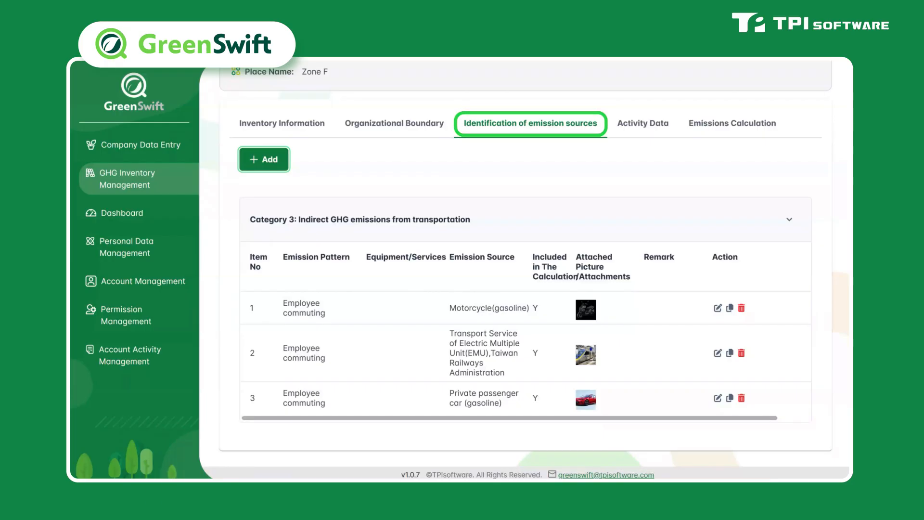
Step: Add a new emission source with scope Category 4 and emission source type Purchased products
left_click(263, 159)
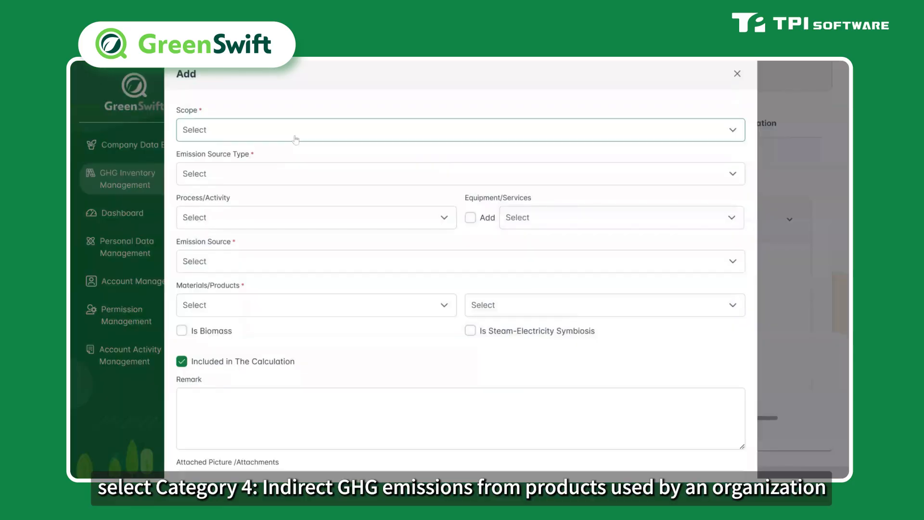
left_click(295, 140)
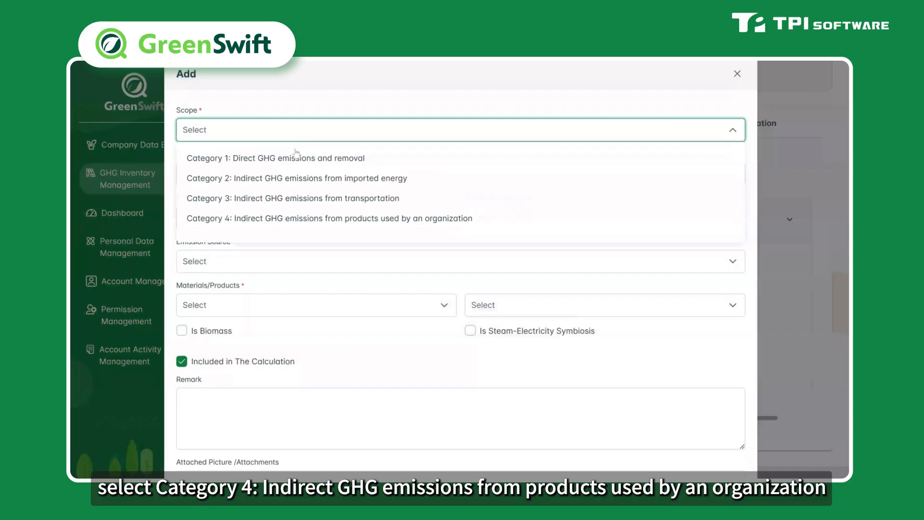
left_click(293, 219)
left_click(286, 176)
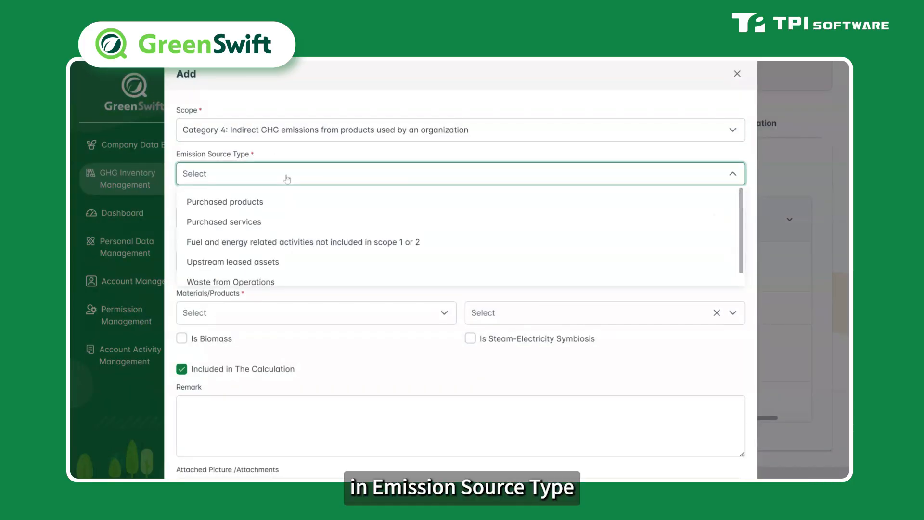
left_click(285, 204)
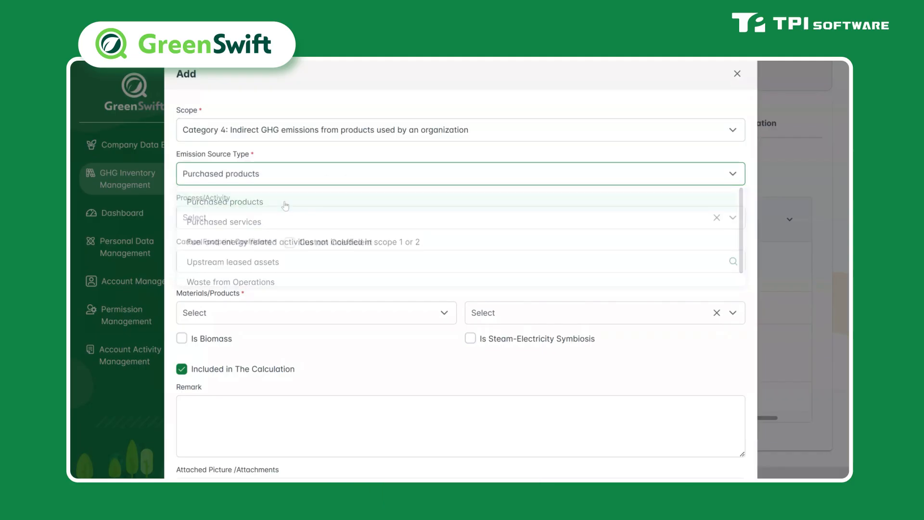
left_click(290, 242)
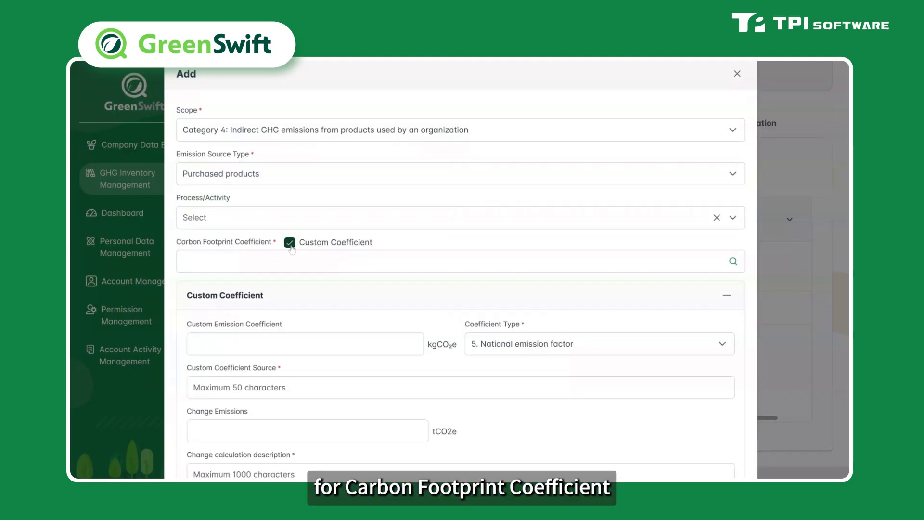
scroll(293, 251, "down", 3)
scroll(461, 270, "up", 3)
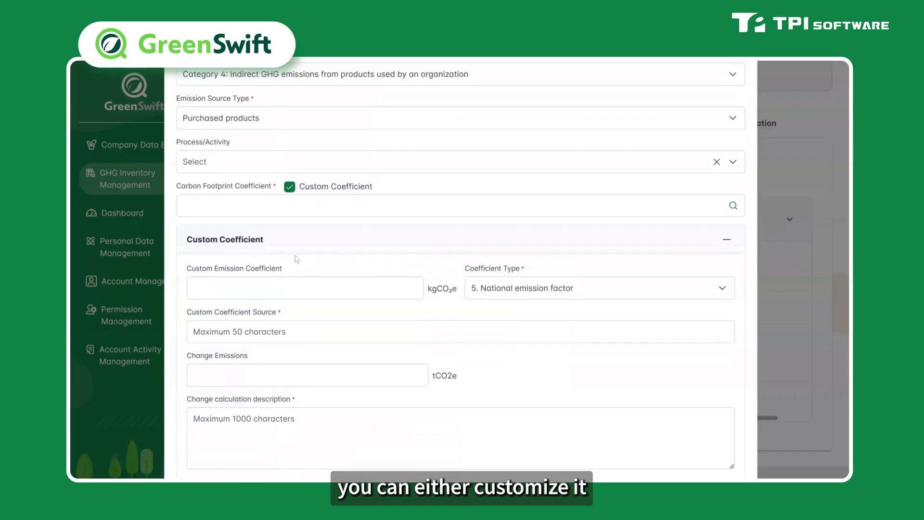
left_click(289, 242)
Step: Search the carbon footprint coefficient library under Electrical & Electronics > wafer > Wafer (6 inches)
left_click(732, 262)
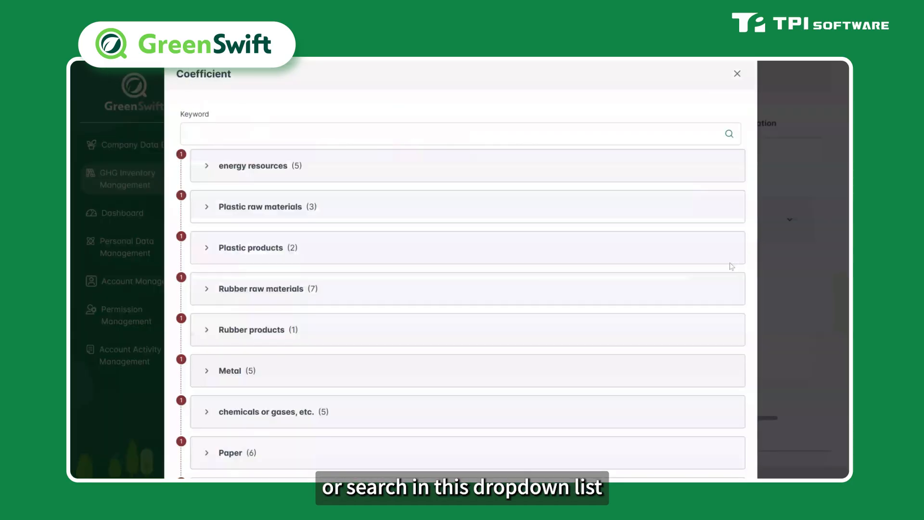
scroll(432, 212, "down", 5)
scroll(433, 213, "up", 6)
left_click(363, 134)
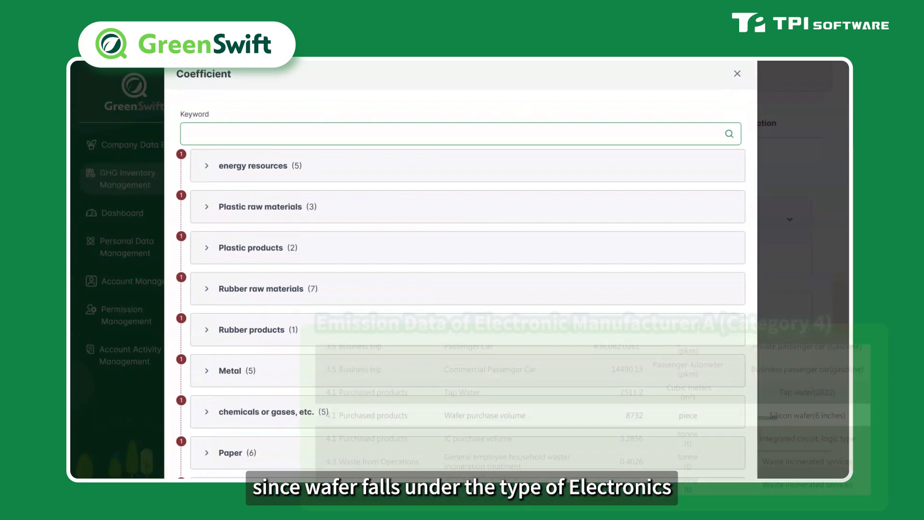
scroll(467, 270, "down", 10)
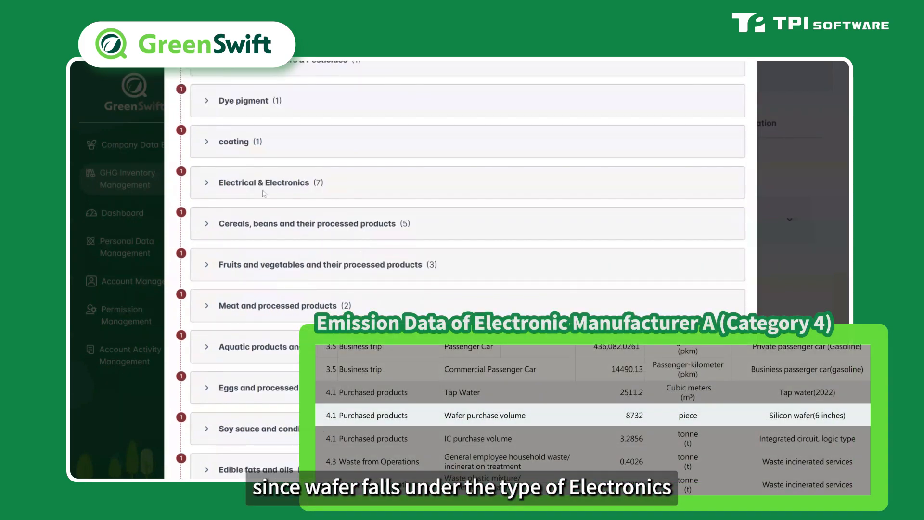
left_click(206, 185)
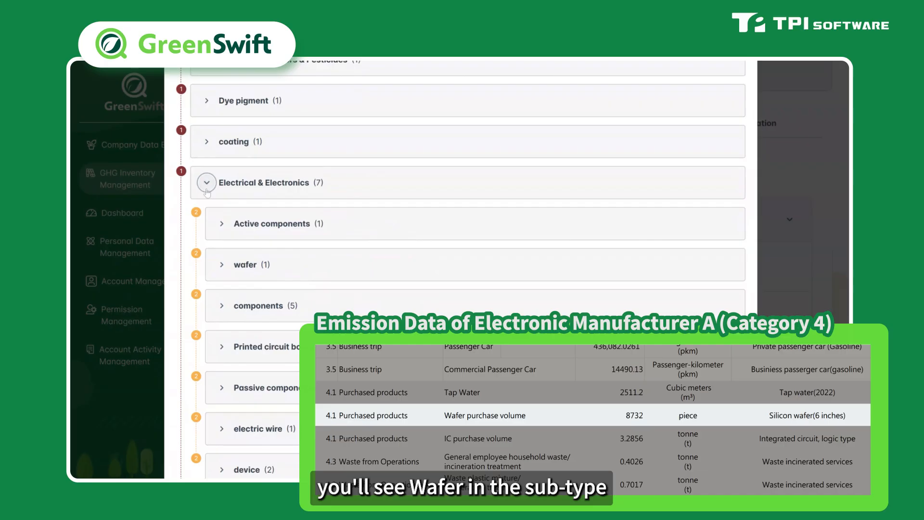
left_click(222, 267)
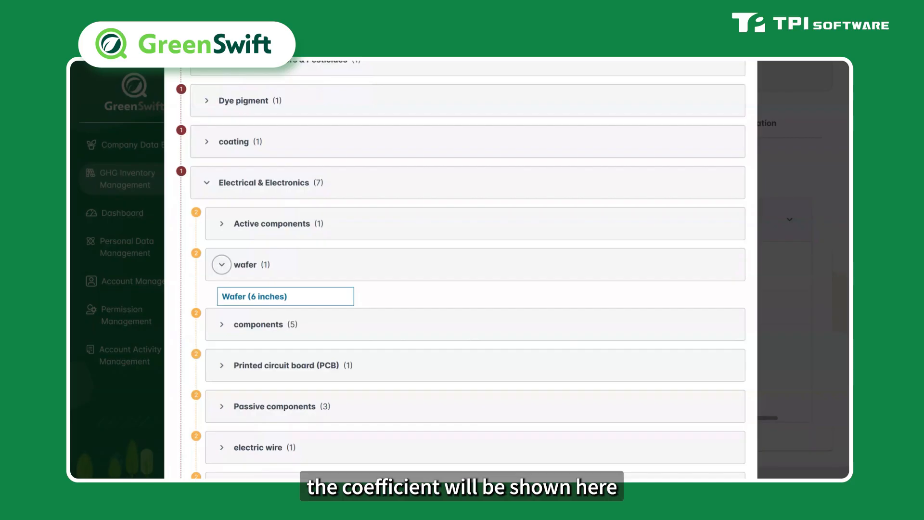
left_click(245, 297)
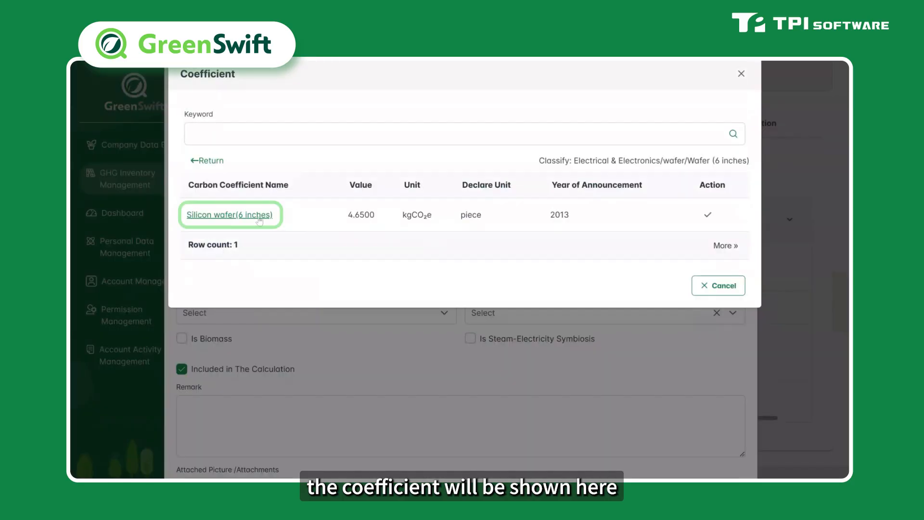
Step: Review the Silicon wafer(6 inches) coefficient details and bring it in as the carbon footprint coefficient
left_click(230, 215)
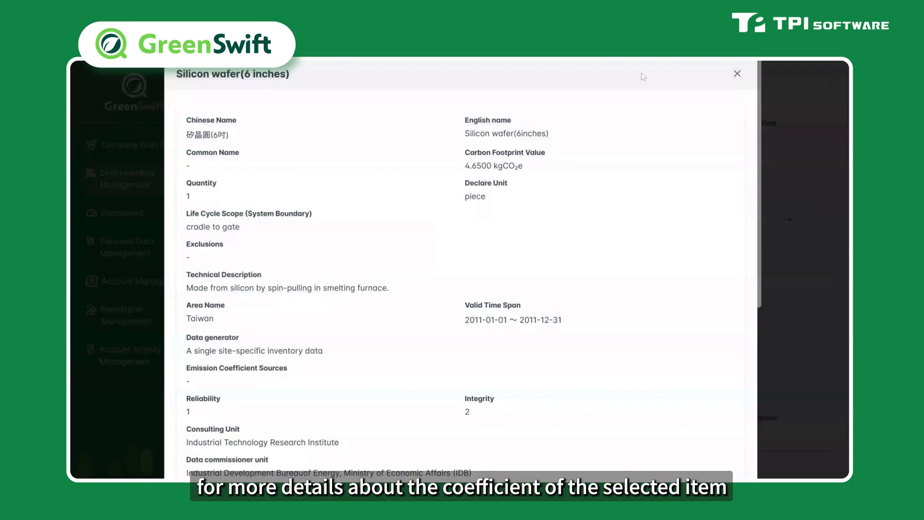
left_click(736, 74)
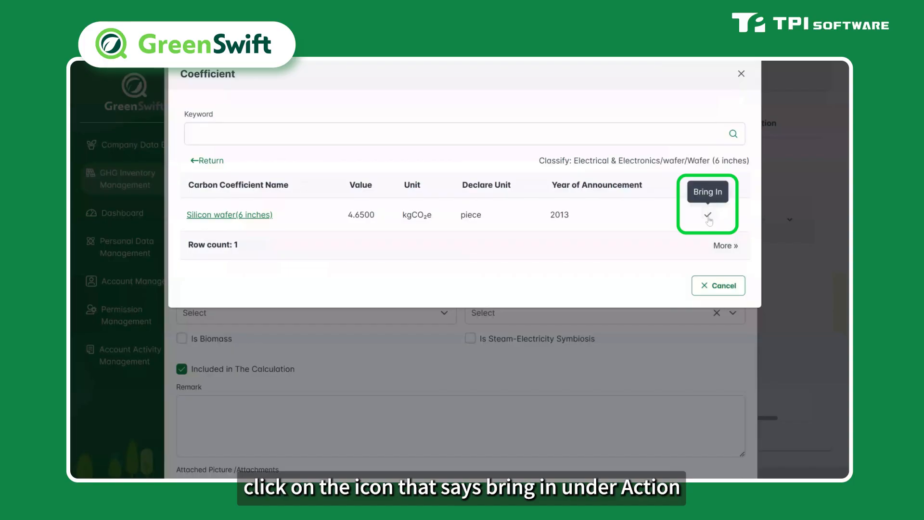
left_click(708, 216)
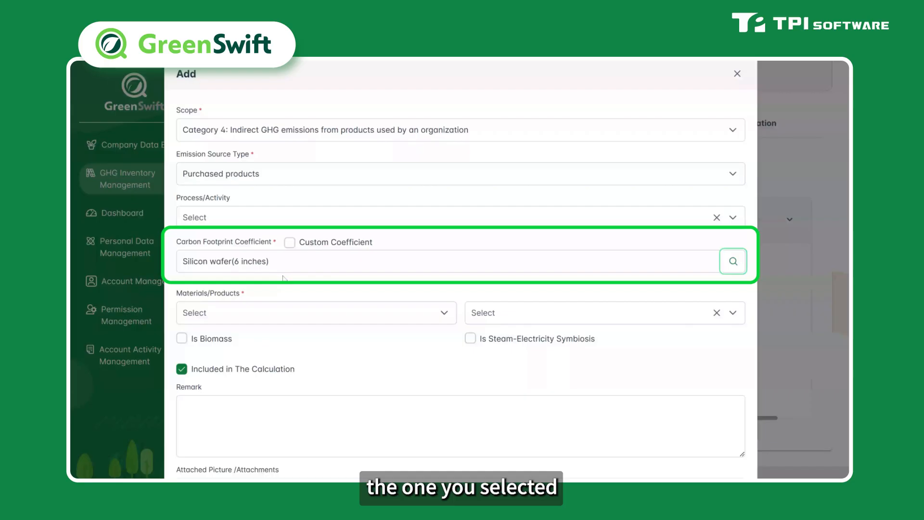
Step: Set Materials/Products to Products and the foundry wafer (6") item found by searching wafer, then save the new emission source
left_click(274, 311)
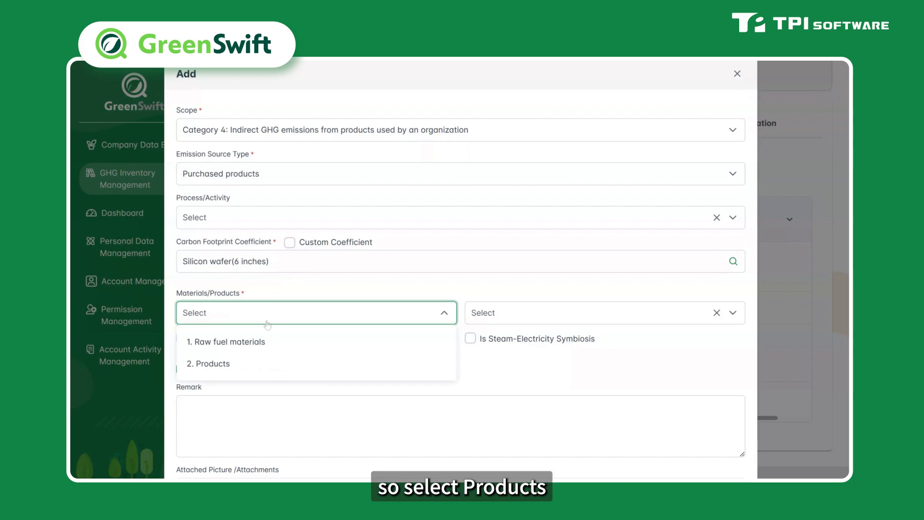
left_click(251, 367)
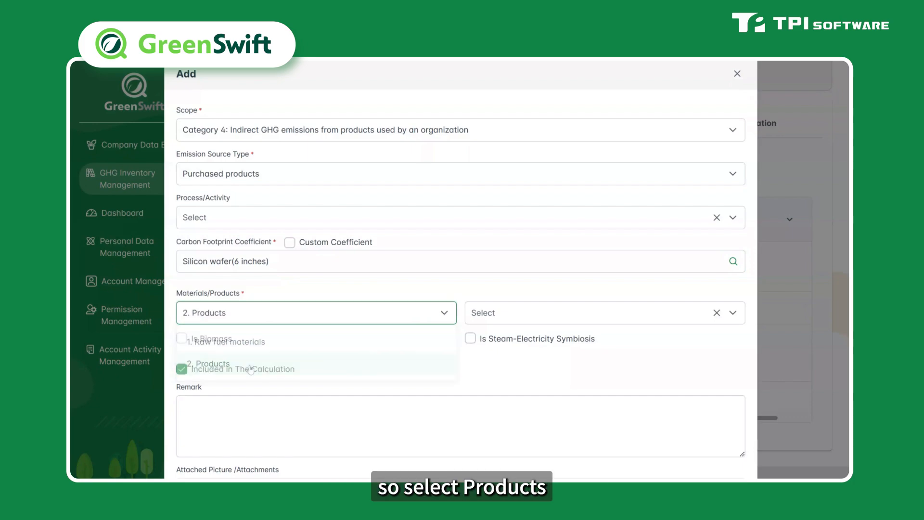
left_click(526, 313)
type("wa")
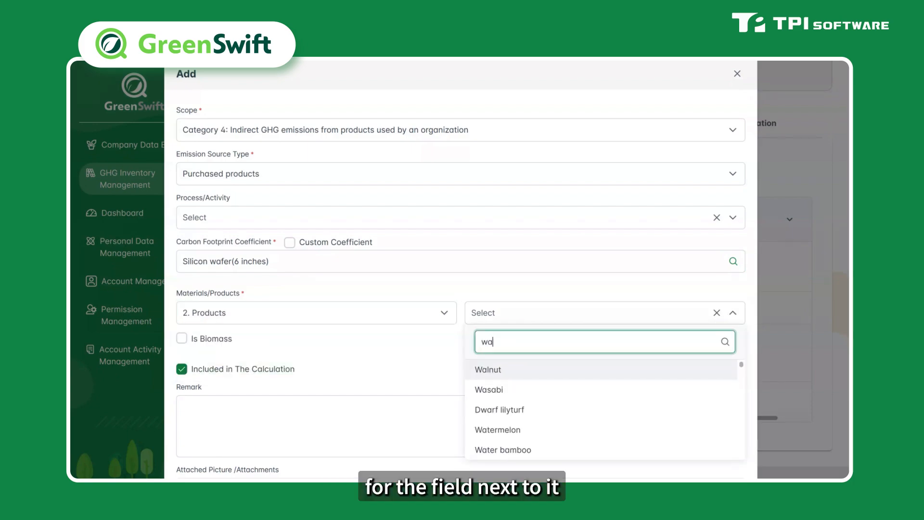
type("fer")
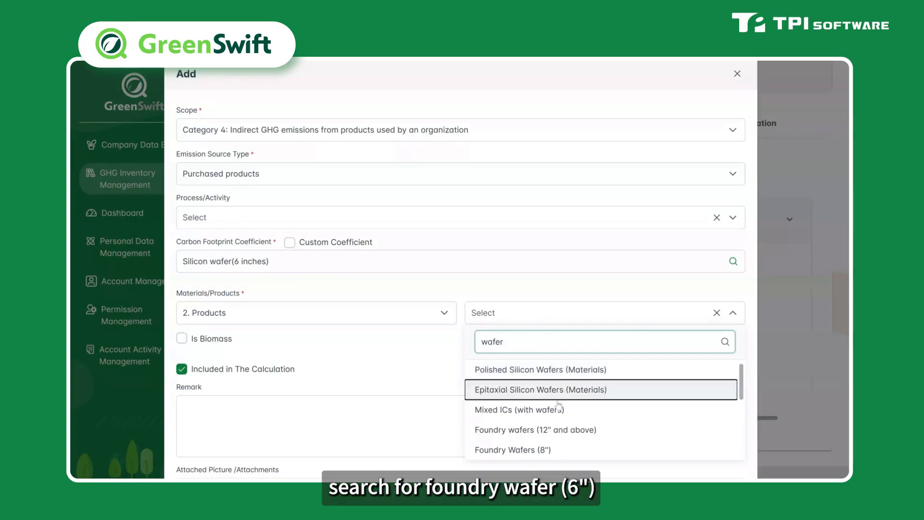
scroll(559, 408, "down", 2)
left_click(557, 415)
scroll(394, 383, "down", 3)
left_click(395, 382)
scroll(433, 337, "down", 3)
left_click(641, 466)
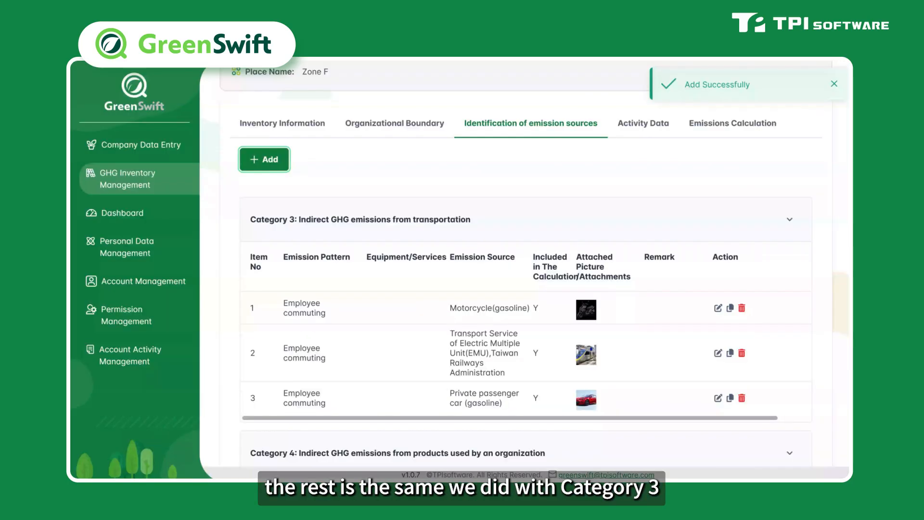
Step: Open the Silicon wafer(6 inches) activity data registration and set Continuous measurement, a Year calculation cycle, and trust category (1) Externally calibrated
scroll(623, 368, "down", 3)
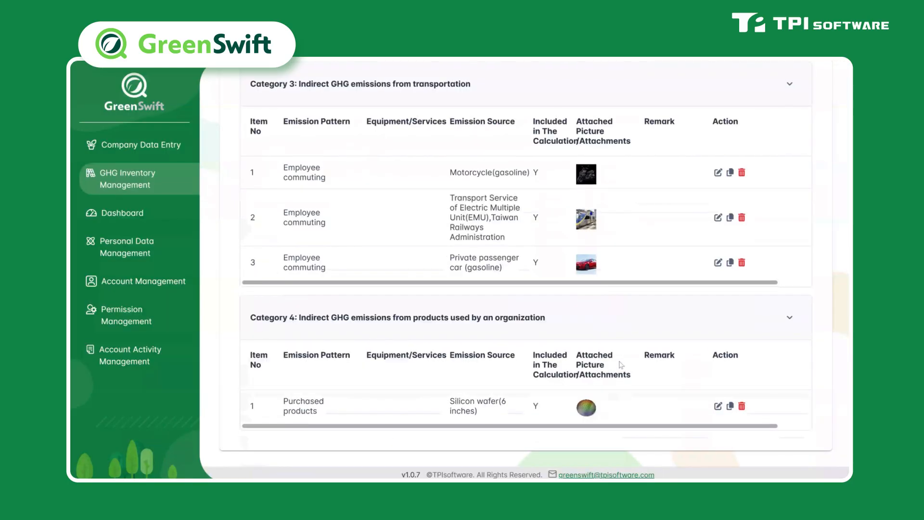
scroll(639, 298, "up", 5)
left_click(656, 218)
scroll(789, 385, "down", 5)
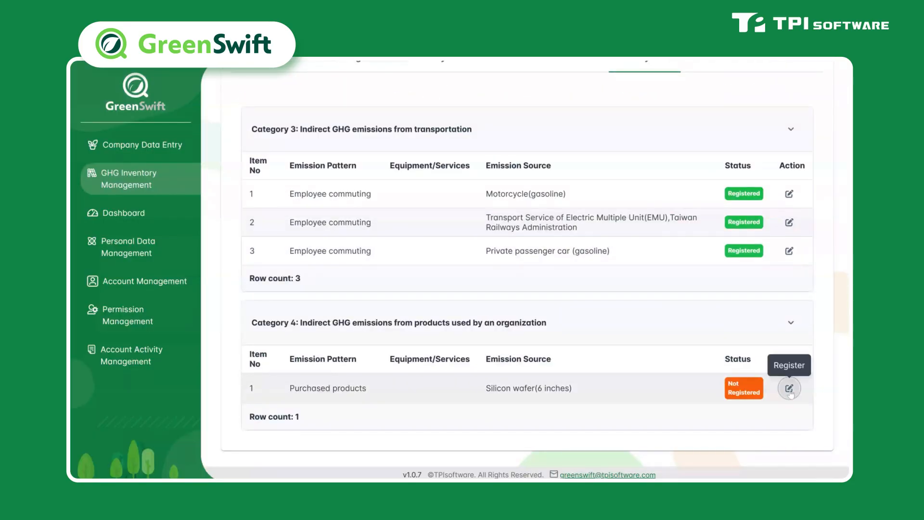
left_click(788, 388)
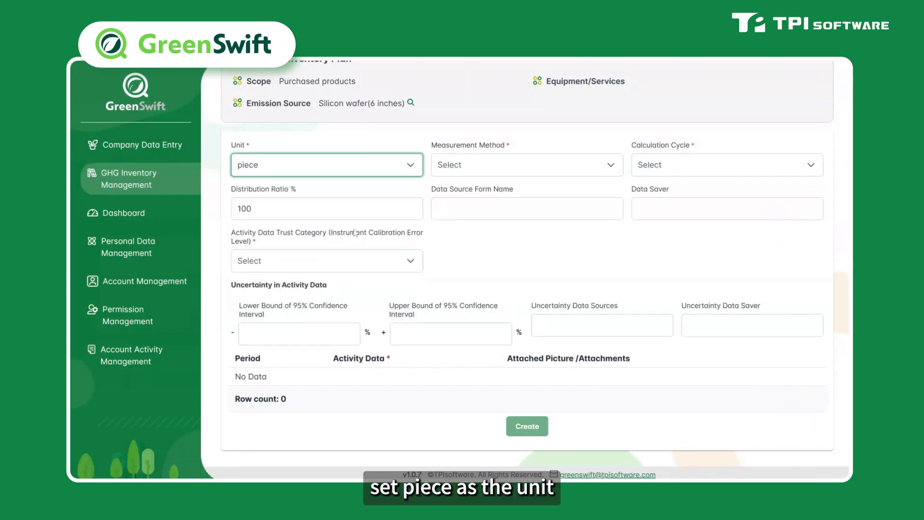
left_click(610, 164)
left_click(491, 194)
left_click(721, 165)
left_click(647, 193)
left_click(407, 260)
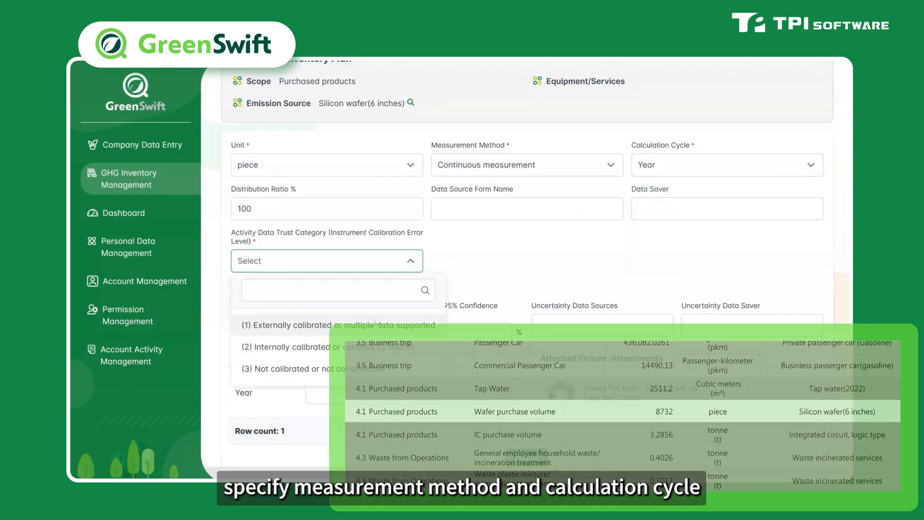
left_click(289, 324)
Step: Create the registration with yearly activity data of 8732 and the wafer_table.png attachment
scroll(481, 261, "down", 1)
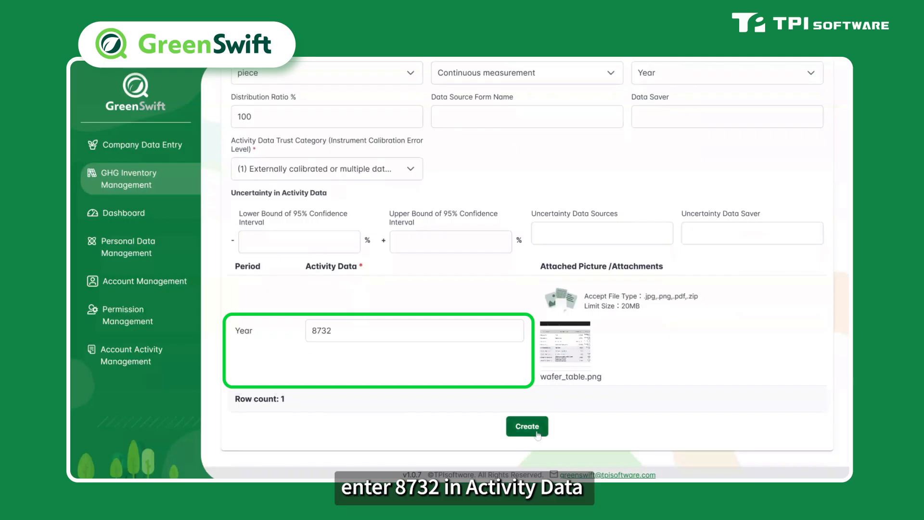
left_click(537, 433)
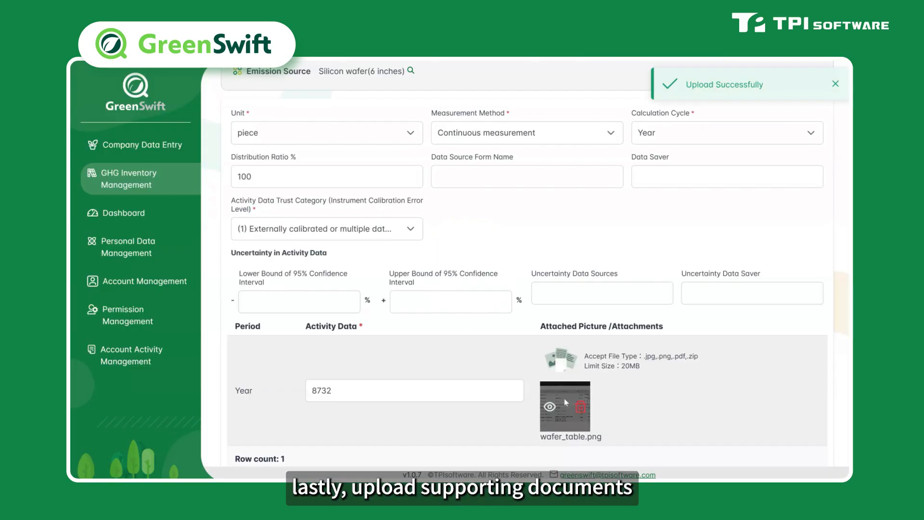
scroll(564, 397, "down", 1)
left_click(537, 432)
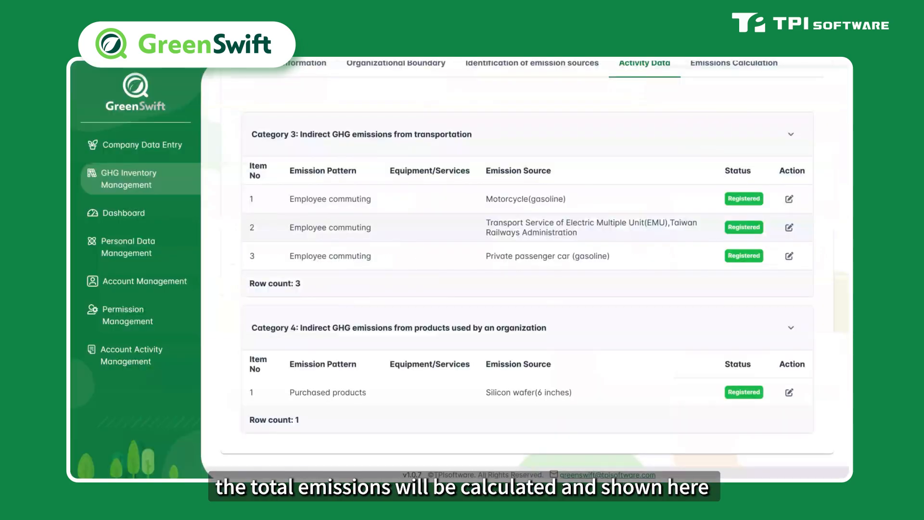
Step: Open the Emissions Calculation tab and expand the Silicon wafer(6 inches) row to review its emission details
scroll(629, 318, "up", 4)
left_click(736, 263)
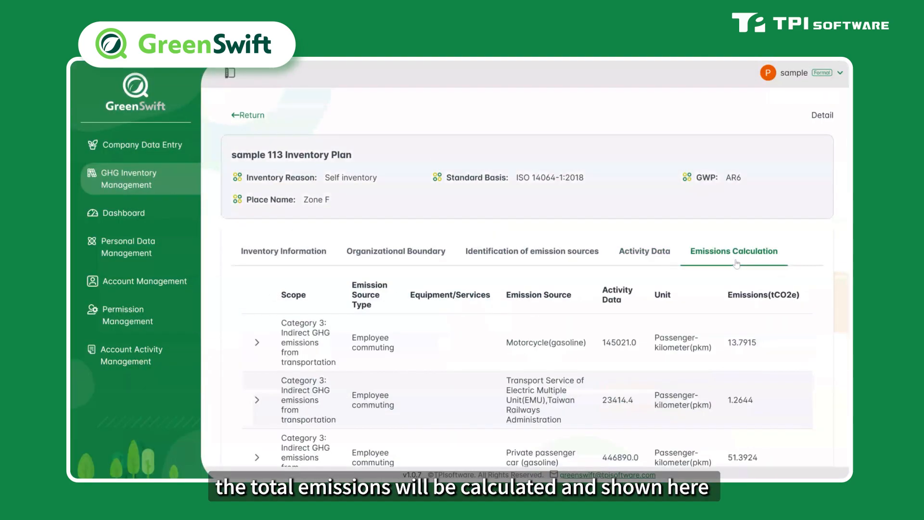
scroll(735, 267, "down", 3)
left_click(756, 382)
scroll(755, 383, "down", 1)
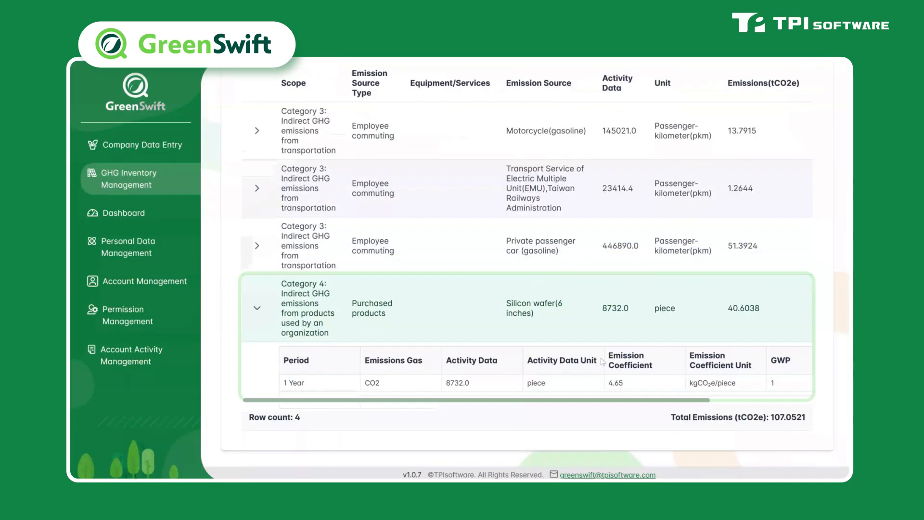